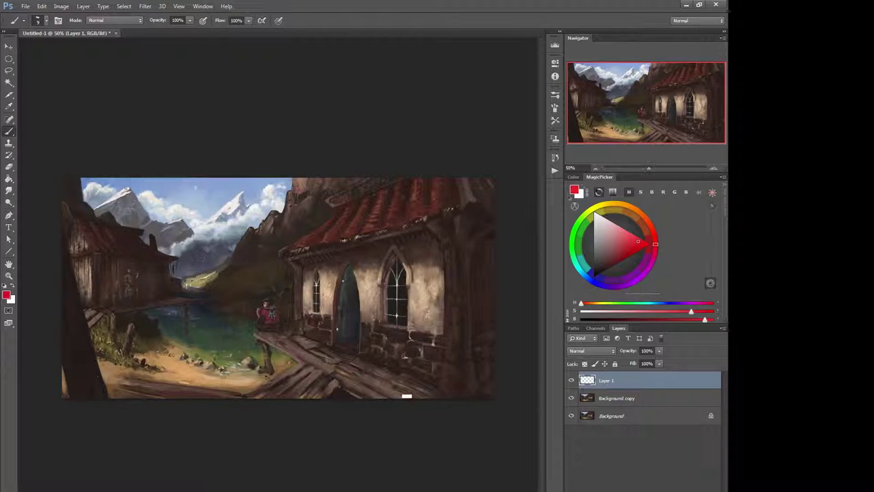
- Select the Background copy layer and switch to the Lasso tool
click(590, 403)
key(l)
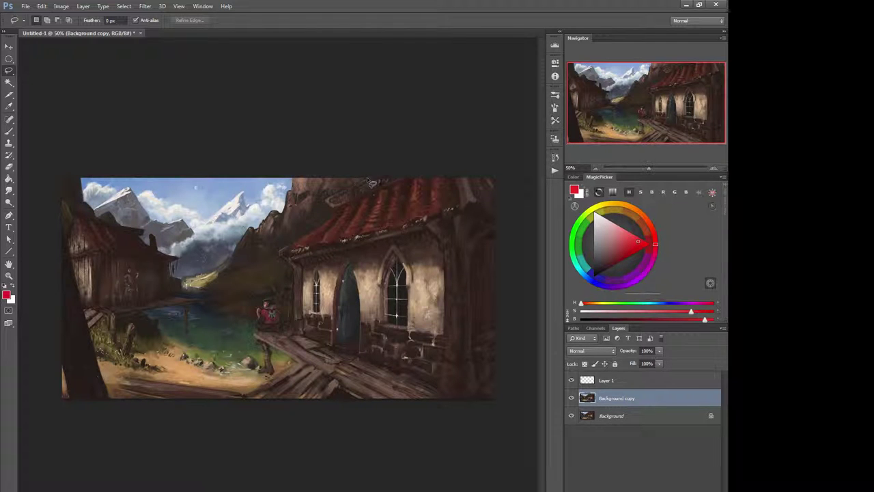
- Lasso the midground from the right building's roof, up the left edge, along the rooftops, including the cloud
mouse_move(357, 183)
mouse_down()
mouse_move(328, 200)
mouse_move(337, 218)
mouse_move(282, 254)
mouse_move(296, 273)
mouse_move(295, 331)
mouse_move(265, 297)
mouse_move(256, 333)
mouse_move(267, 369)
mouse_move(250, 375)
mouse_move(106, 368)
mouse_move(62, 199)
mouse_up()
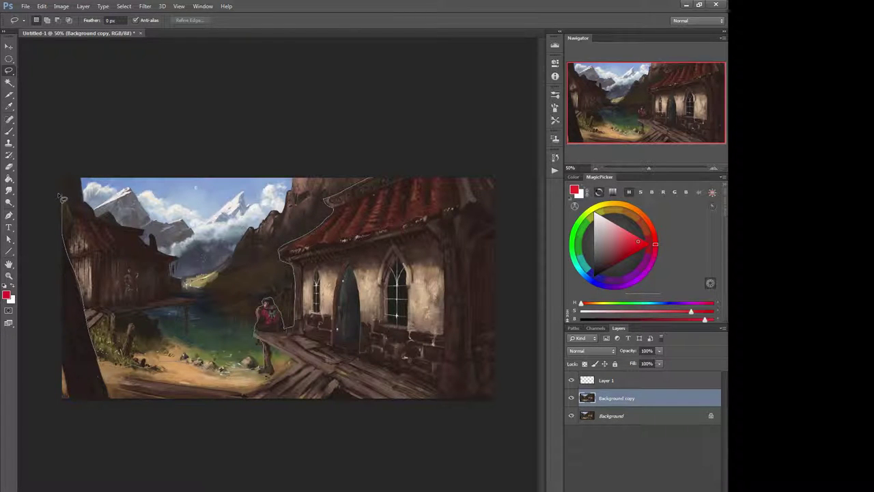
drag(62, 199, 78, 172)
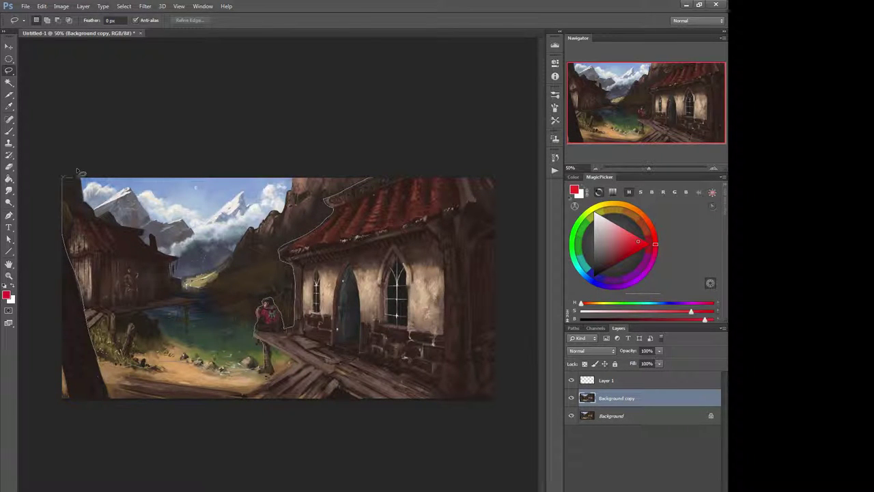
mouse_move(86, 205)
mouse_down()
mouse_move(171, 259)
mouse_move(193, 236)
mouse_move(169, 255)
mouse_move(181, 283)
mouse_move(192, 283)
mouse_move(232, 264)
mouse_move(298, 172)
mouse_up()
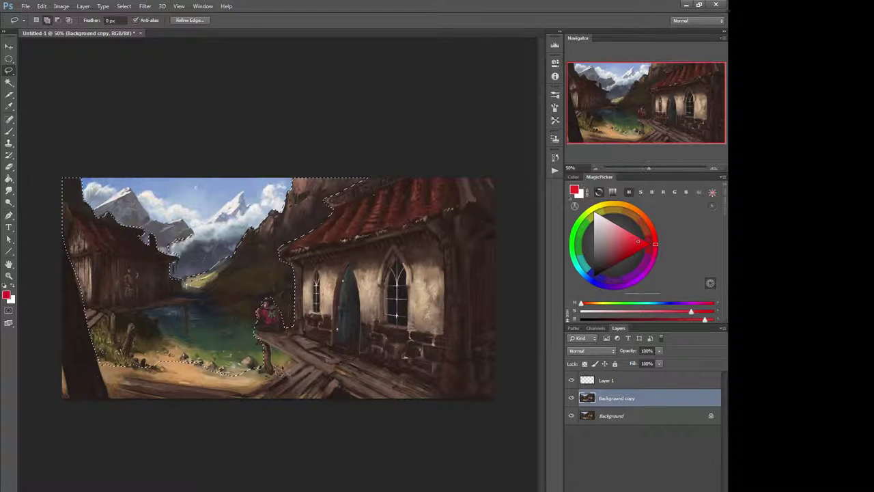
mouse_move(297, 371)
mouse_down()
mouse_move(270, 342)
mouse_move(268, 369)
mouse_move(295, 370)
mouse_up()
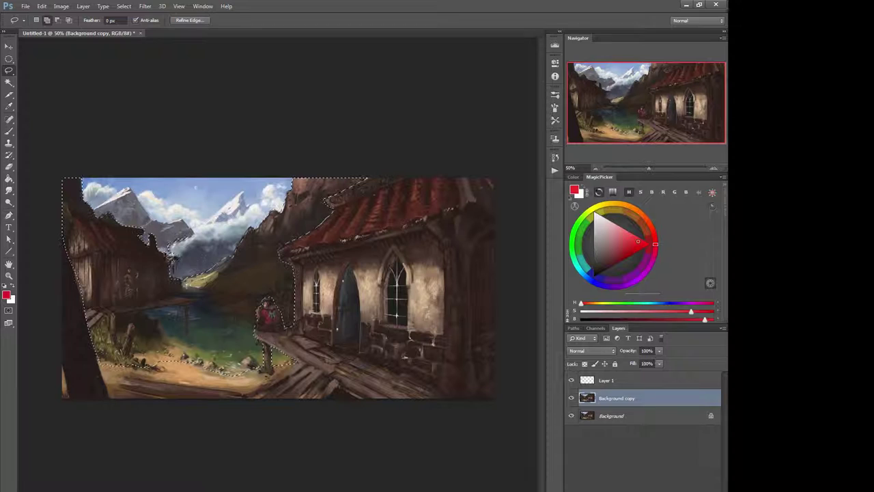
mouse_move(168, 251)
mouse_down()
mouse_move(184, 223)
mouse_move(199, 224)
mouse_move(205, 235)
mouse_move(163, 249)
mouse_up()
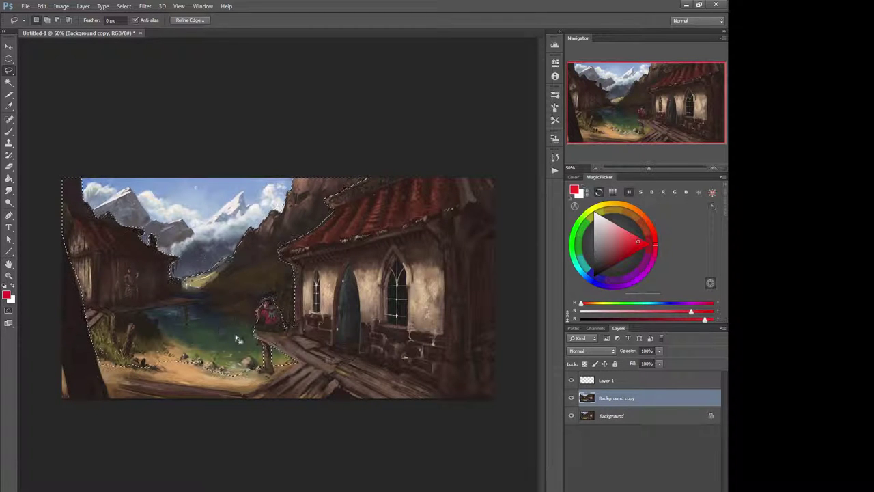
- Apply Hue/Saturation to the selected midground with Saturation −7 and Lightness +6
key(ctrl+u)
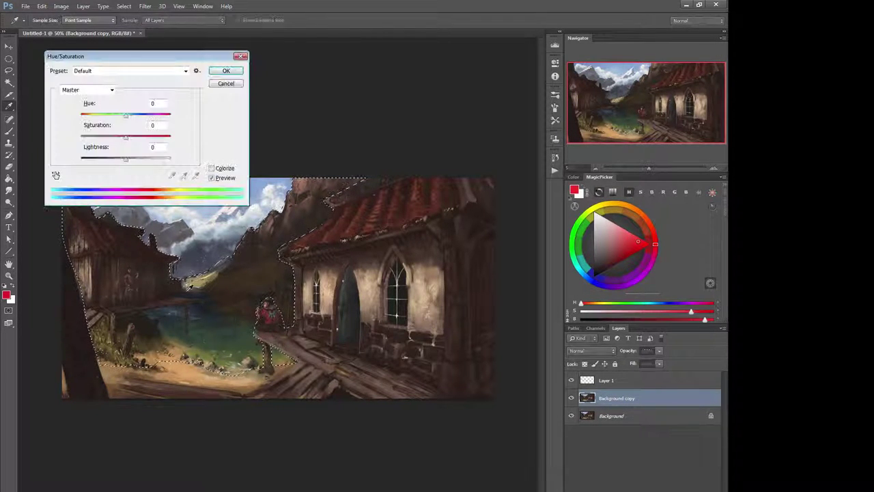
drag(125, 160, 123, 140)
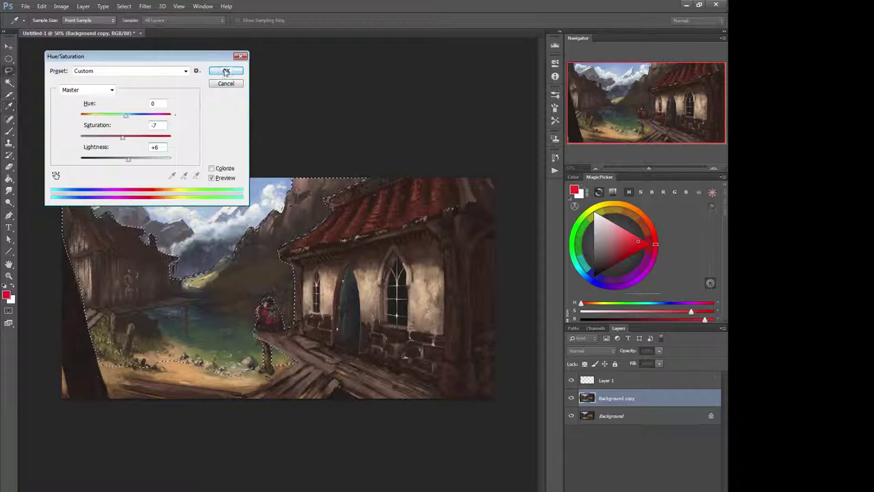
click(225, 70)
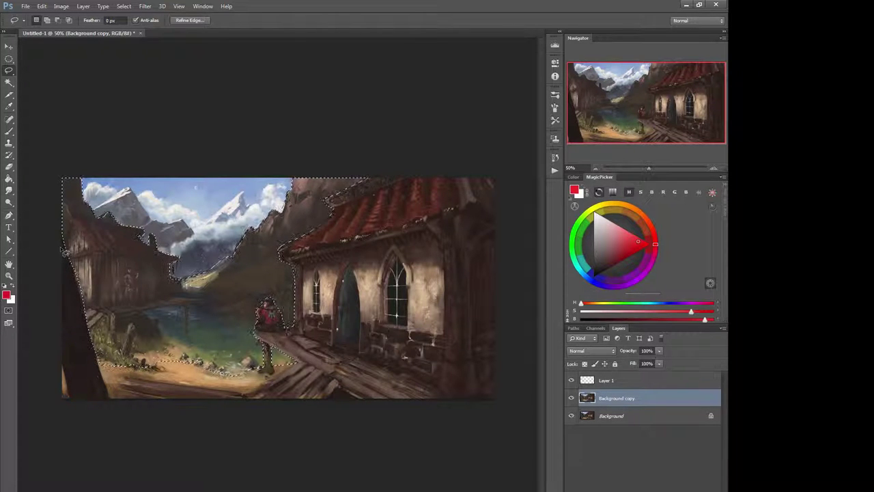
- Subtract the lower midground from the selection, leaving only the distant mountains
key(alt)
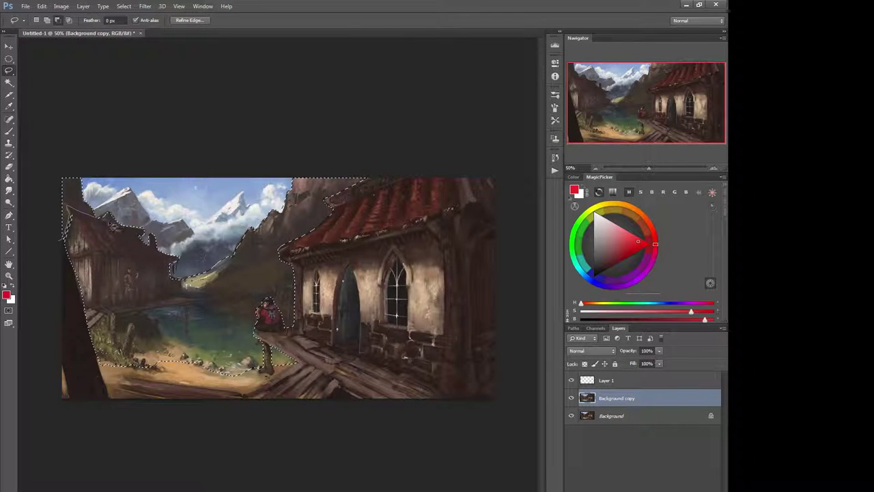
mouse_move(176, 235)
mouse_down()
mouse_move(180, 299)
mouse_move(205, 309)
mouse_move(282, 288)
mouse_move(171, 404)
mouse_move(102, 379)
mouse_move(66, 325)
mouse_up()
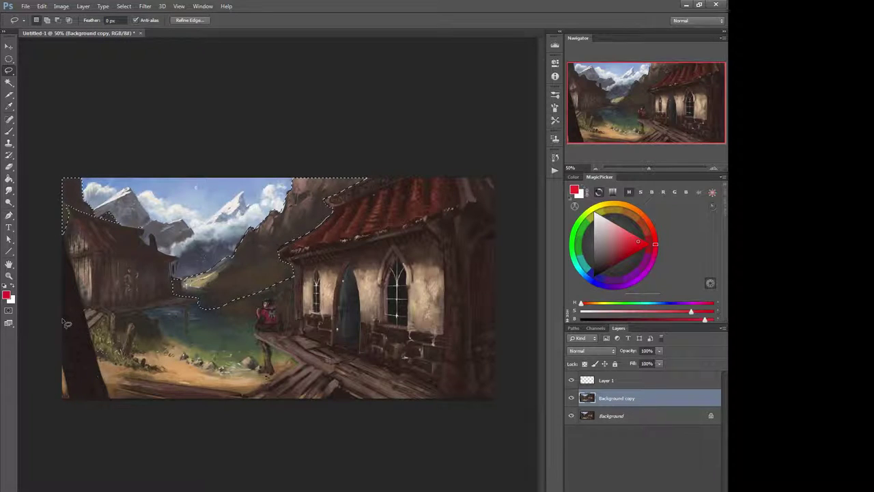
right_click(206, 301)
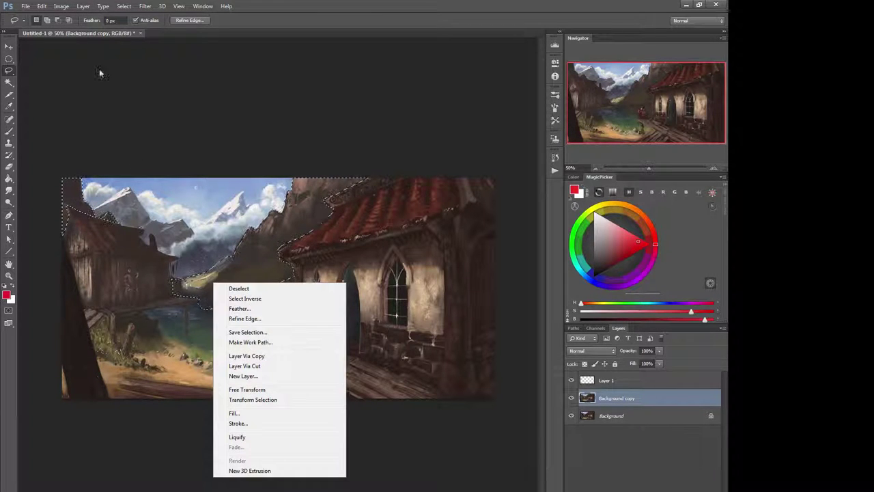
click(46, 8)
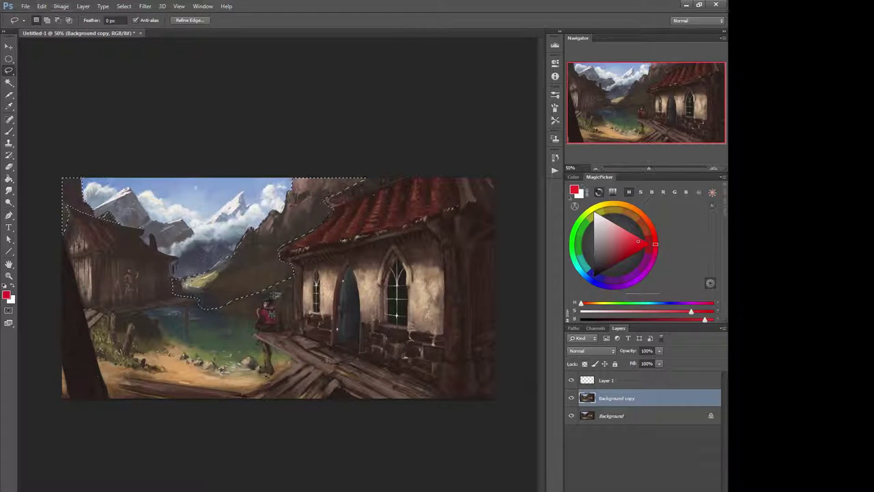
- Apply Hue/Saturation with Saturation −10 and Lightness +6 to the mountains, then deselect
key(ctrl+u)
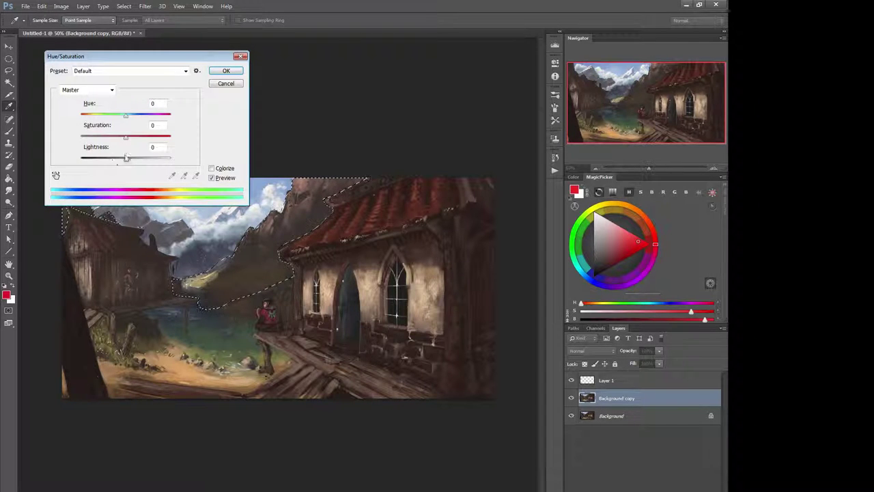
drag(126, 160, 122, 140)
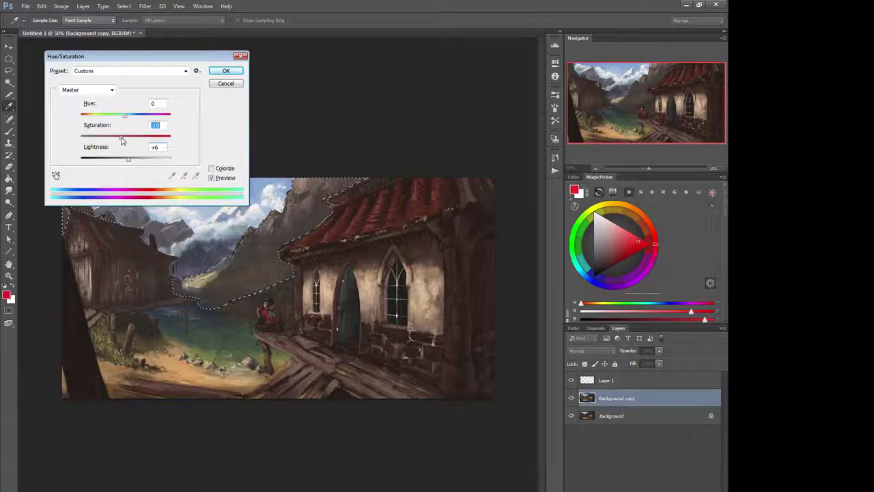
click(226, 71)
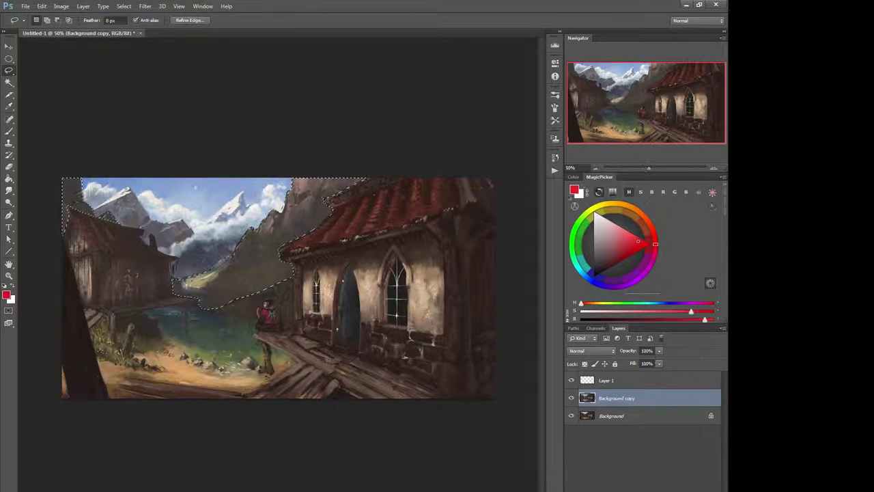
key(ctrl+d)
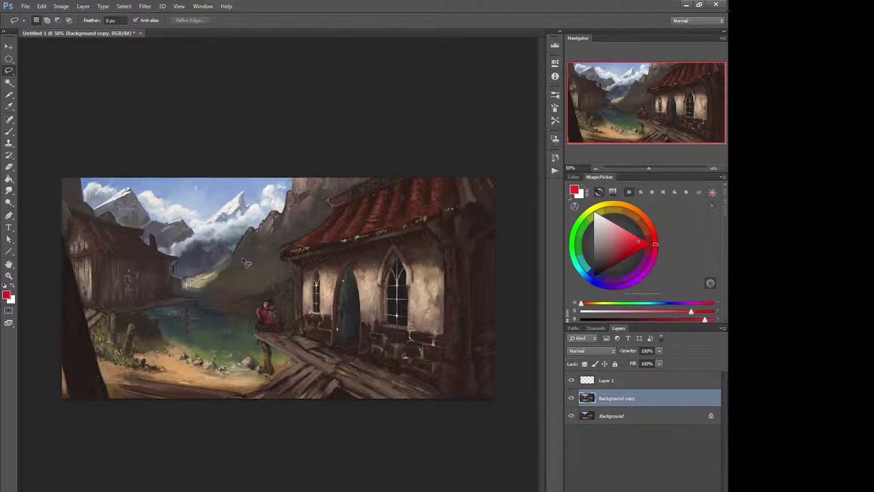
- Toggle Background copy's visibility to compare the lighter, hazier mountains with the original, then take the Brush
click(571, 399)
click(571, 399)
click(571, 398)
click(571, 399)
key(b)
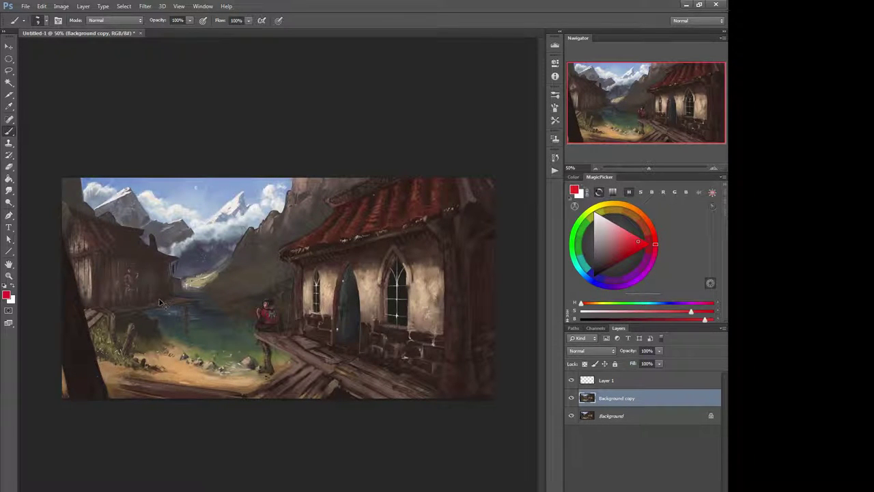
- Apply Auto Levels (input 25, 1.33, 248) to the Background copy layer
key(ctrl+l)
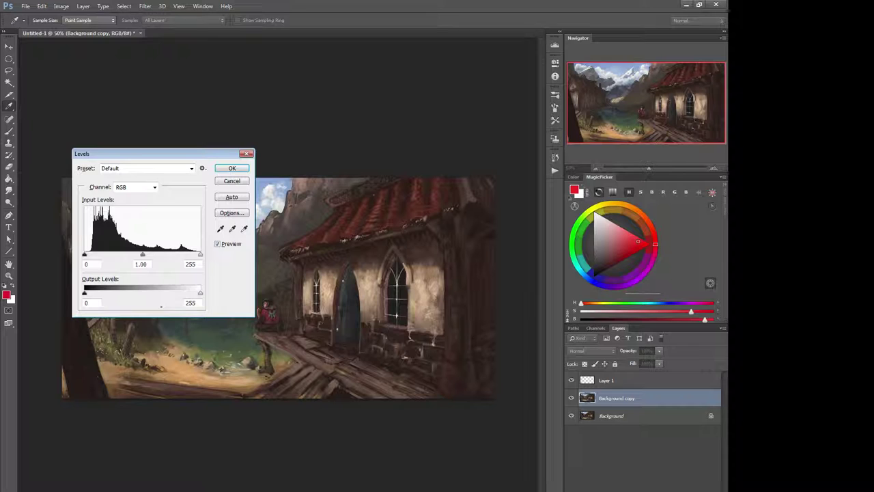
drag(127, 157, 199, 65)
click(308, 105)
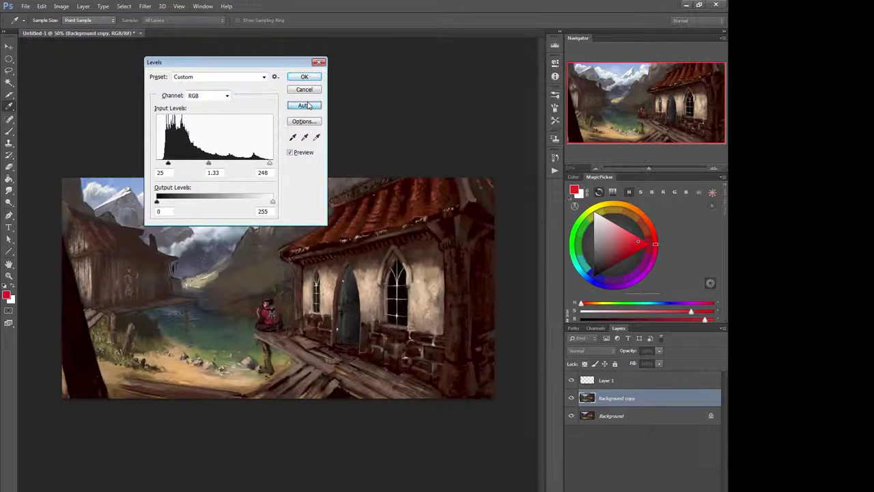
click(305, 76)
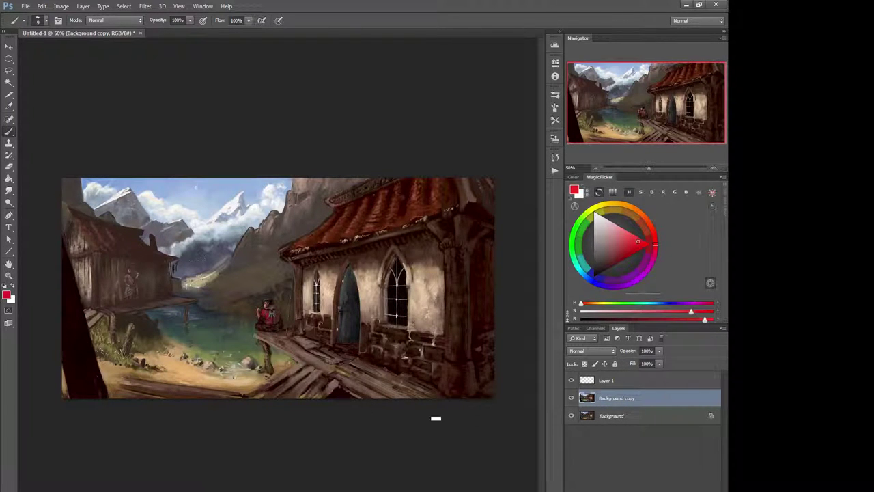
- Compare the Levels result with the original, set Background copy opacity to 50%, and select Layer 1
click(571, 398)
click(571, 398)
click(571, 398)
click(570, 398)
click(571, 398)
click(570, 398)
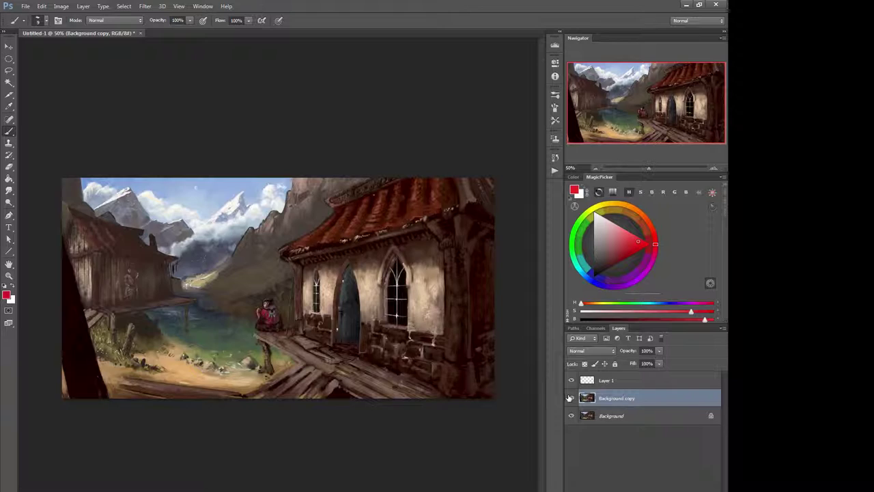
click(571, 398)
click(571, 398)
drag(629, 351, 623, 352)
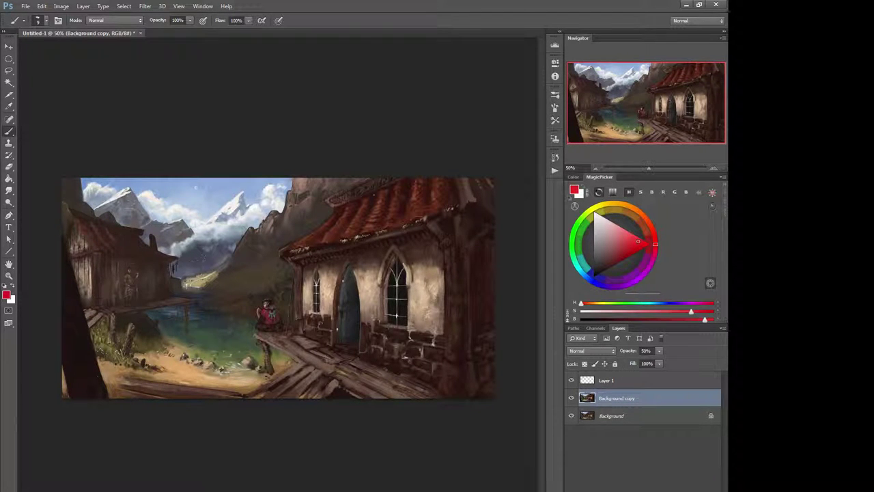
click(590, 380)
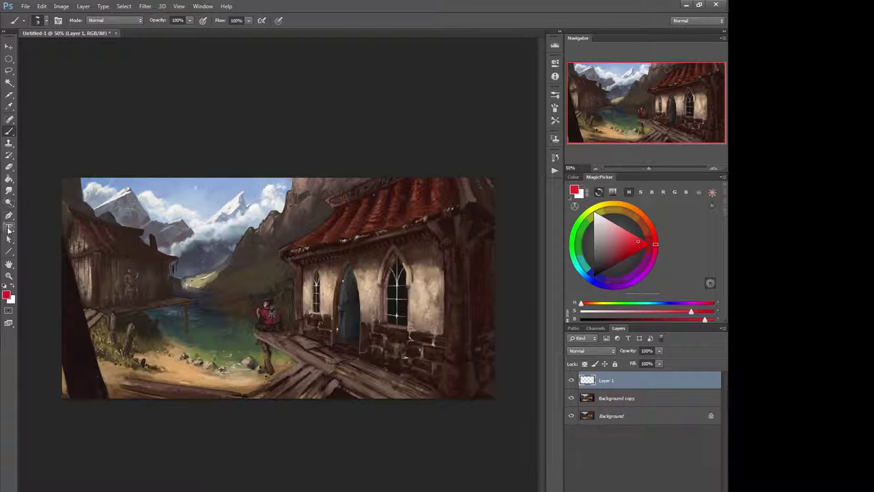
- On Layer 1, draw 2 px red perspective lines converging on the vanishing point
click(8, 251)
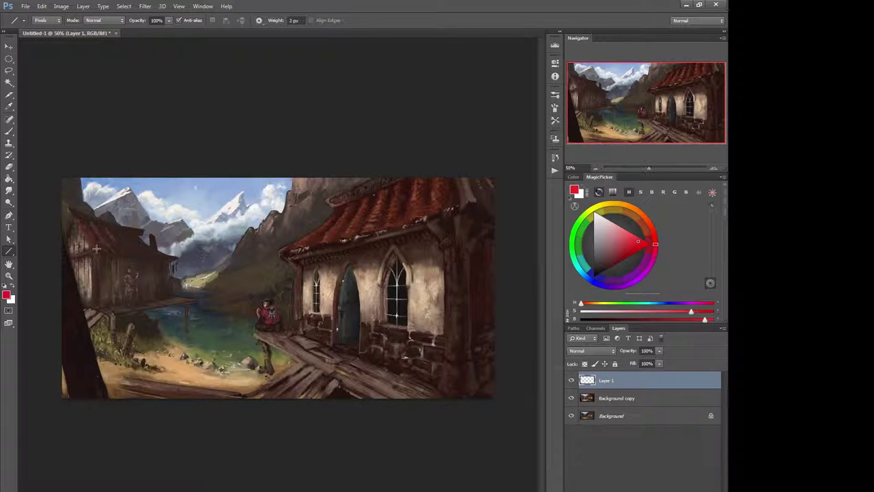
drag(99, 307, 258, 282)
drag(95, 252, 257, 283)
mouse_move(435, 387)
mouse_down()
mouse_move(136, 273)
mouse_move(127, 260)
mouse_up()
drag(428, 226, 149, 294)
drag(180, 281, 220, 275)
- Add roofline and boardwalk perspective lines and a horizontal eye-level line, then hide Layer 1
drag(72, 213, 288, 286)
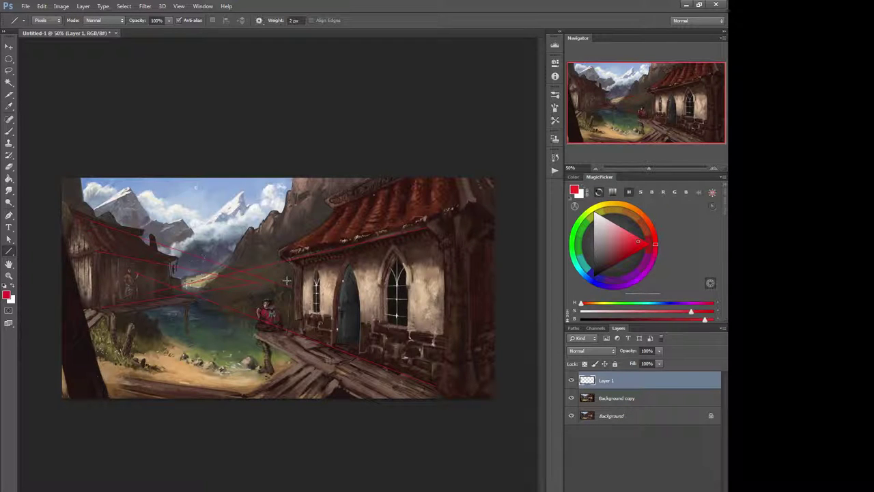
drag(403, 179, 148, 285)
drag(357, 398, 166, 288)
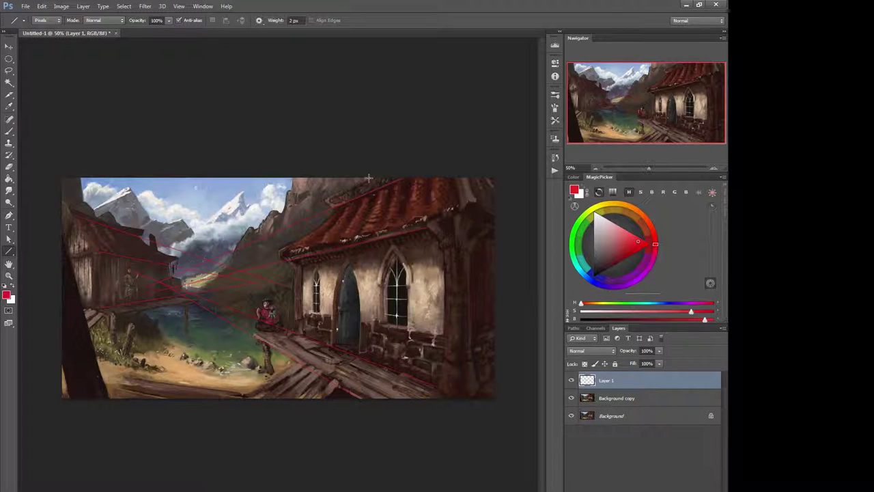
drag(368, 178, 154, 278)
drag(65, 281, 537, 309)
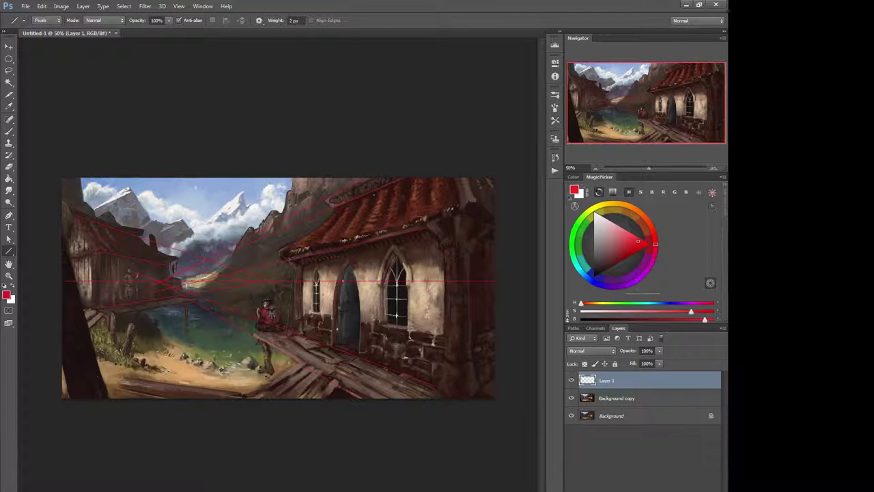
click(571, 380)
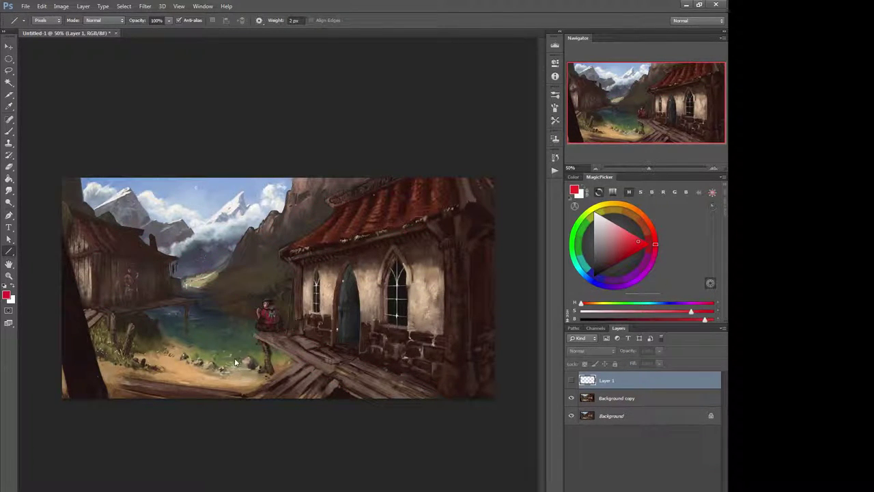
key(b)
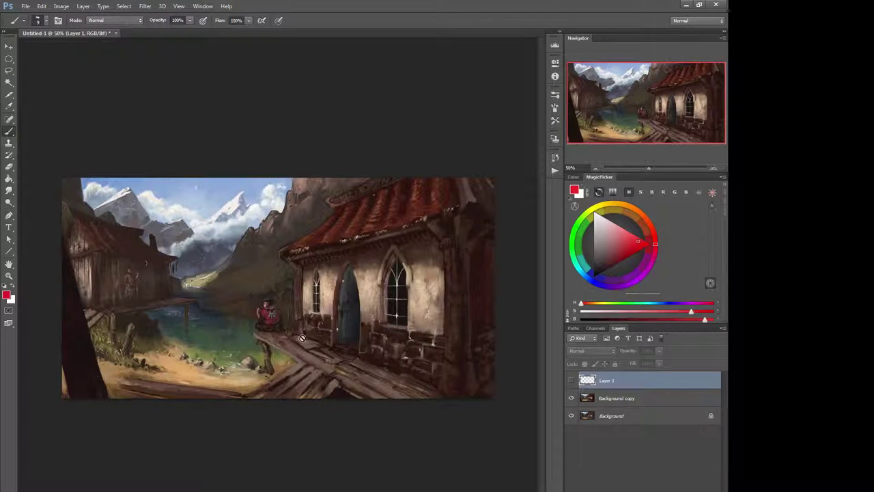
click(587, 397)
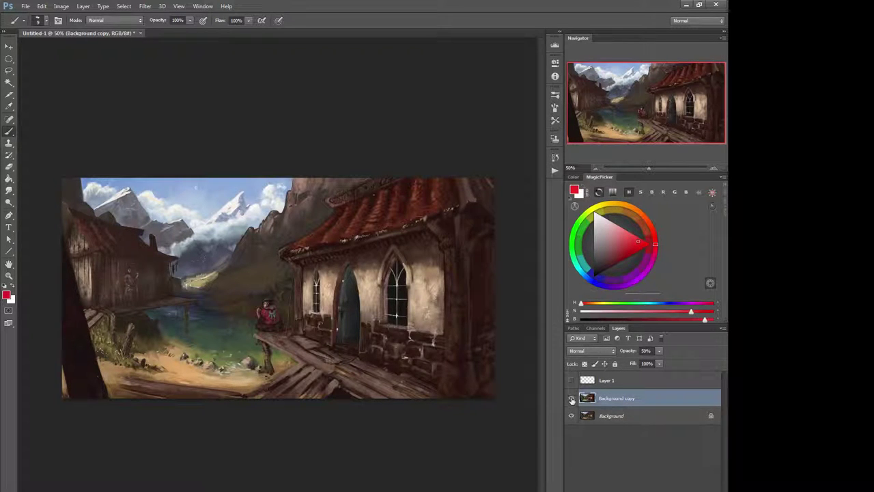
click(572, 397)
click(571, 398)
- Create Layer 2, paint red over the seated figure, and draw a vertical scale line above it
key(ctrl+shift+n)
click(349, 153)
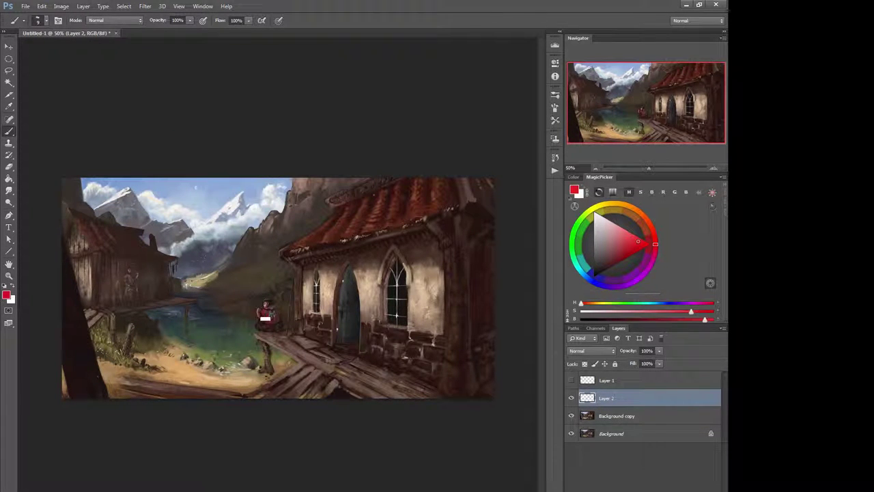
drag(274, 307, 274, 336)
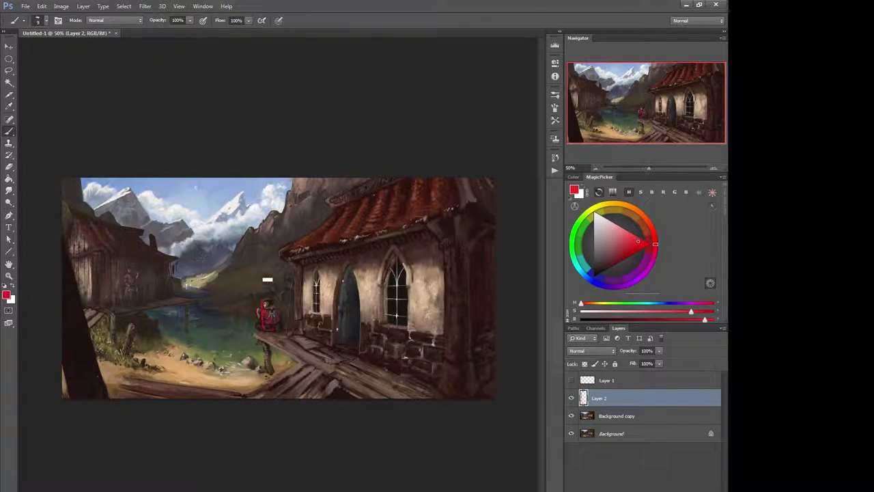
drag(266, 308, 268, 276)
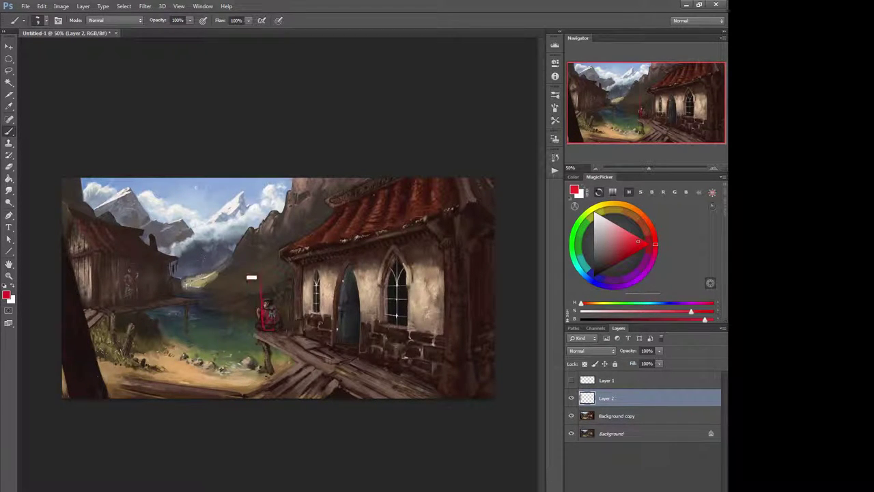
- With the perspective guides shown, draw a measuring line from the left house to the window, then hide the guides
click(570, 380)
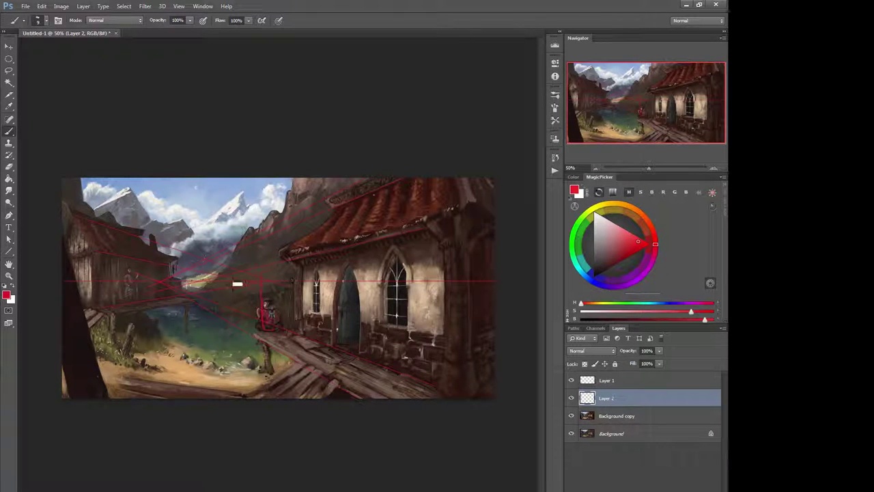
click(8, 251)
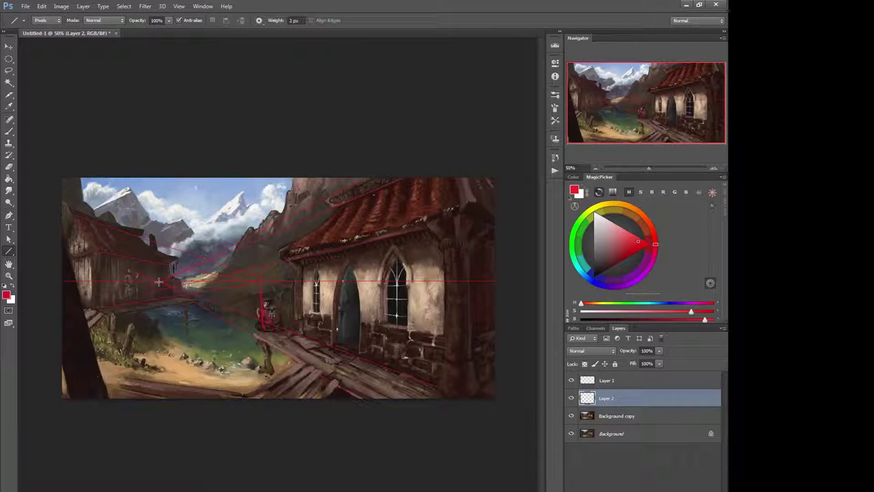
drag(158, 281, 383, 256)
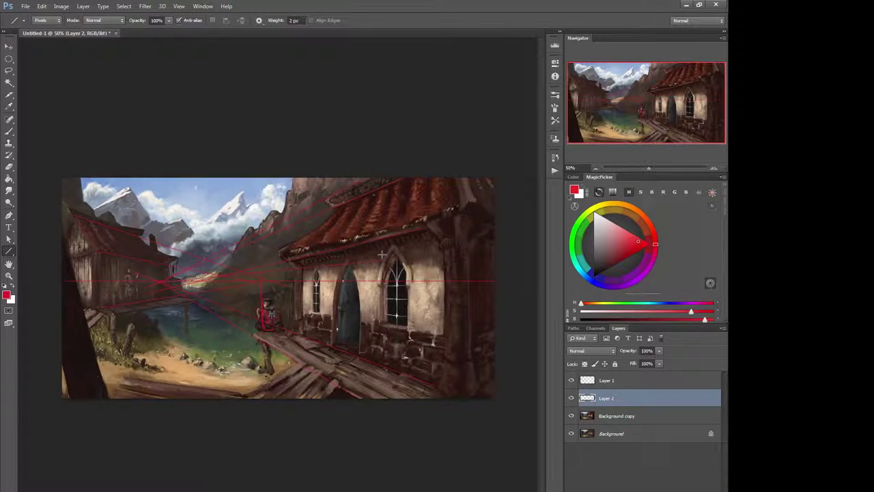
click(571, 383)
- Undo the measuring line, then sample a dark brown from the painting on Background copy
key(ctrl+z)
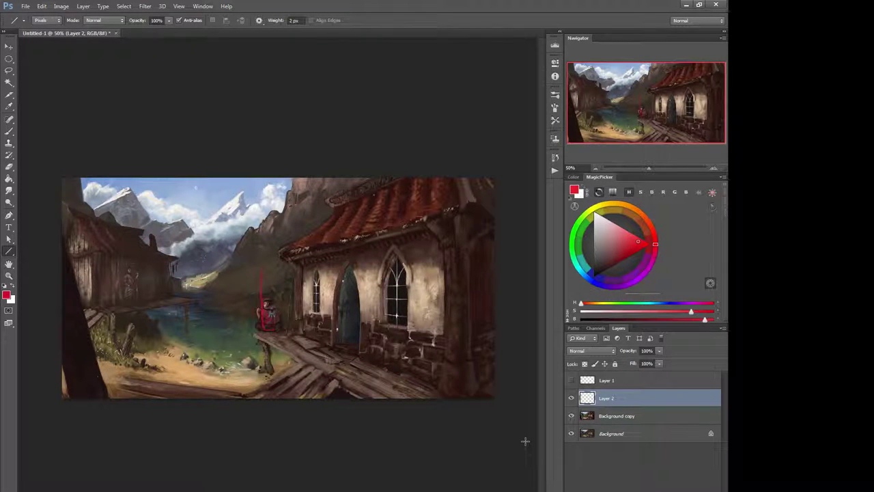
key(b)
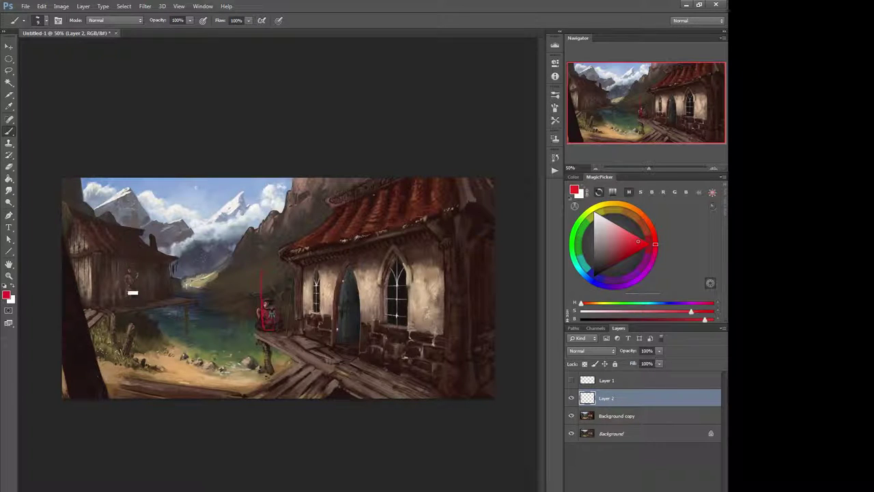
alt+click(76, 213)
click(587, 416)
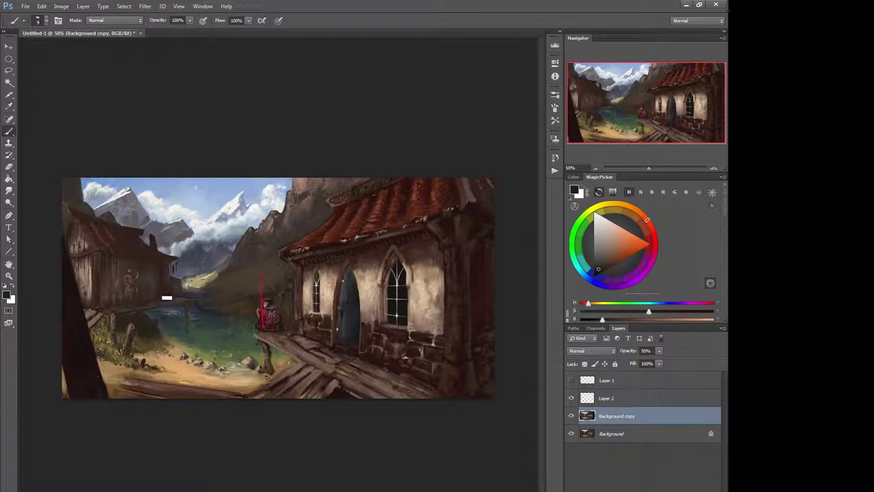
alt+click(152, 278)
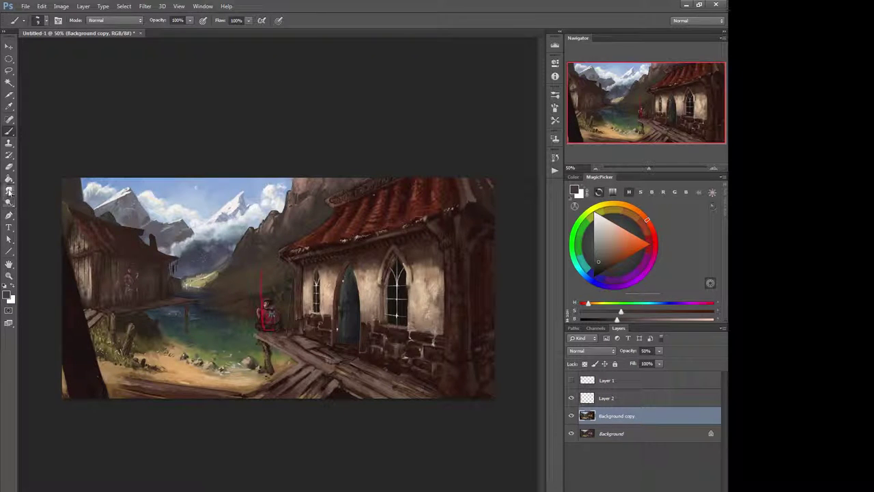
- Lighten the small figure and the shore grass with a 13 px Dodge brush
click(10, 203)
click(41, 200)
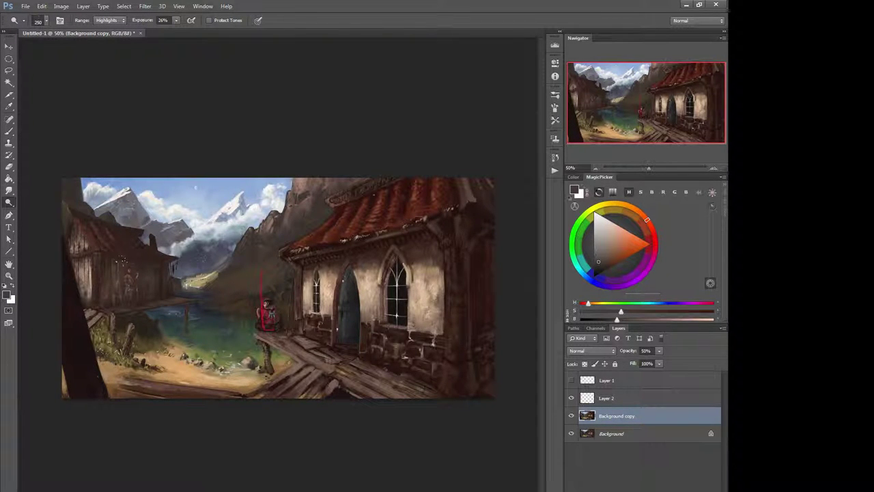
right_click(147, 280)
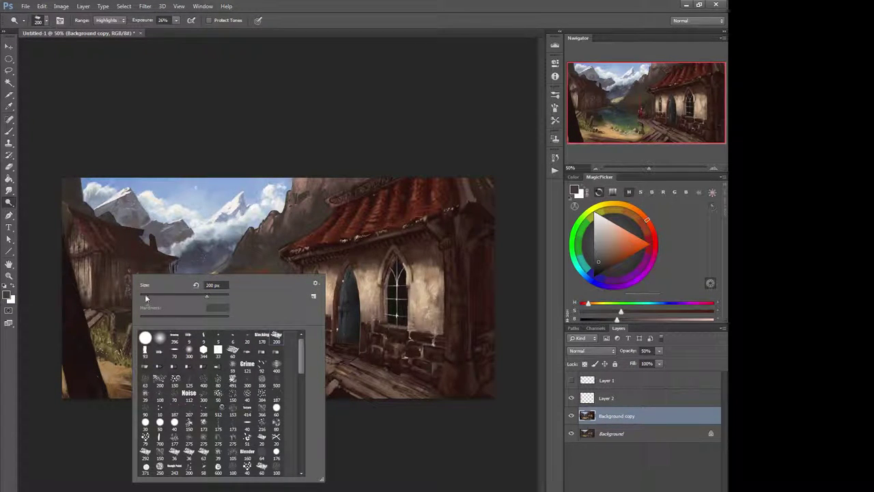
mouse_move(146, 286)
mouse_down()
mouse_move(117, 282)
mouse_move(139, 281)
mouse_move(134, 294)
mouse_up()
key(Return)
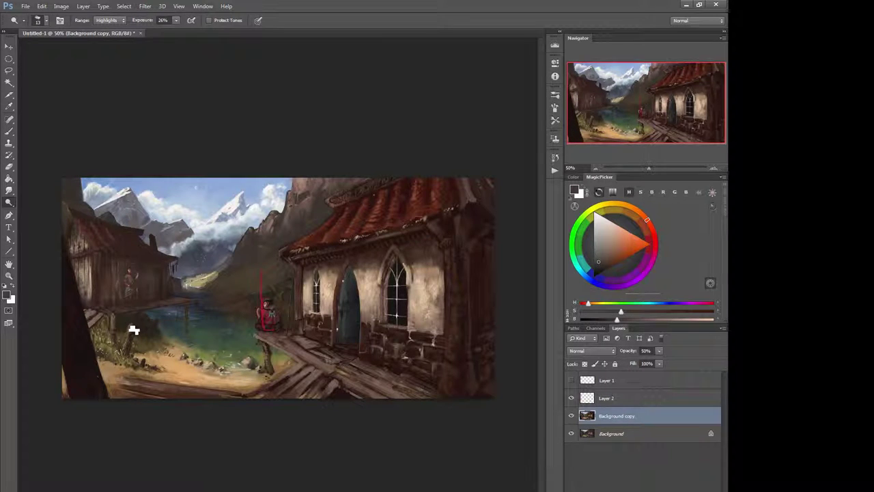
drag(133, 329, 140, 343)
- Switch to the Brush on Layer 2 and pick a saturated red
key(b)
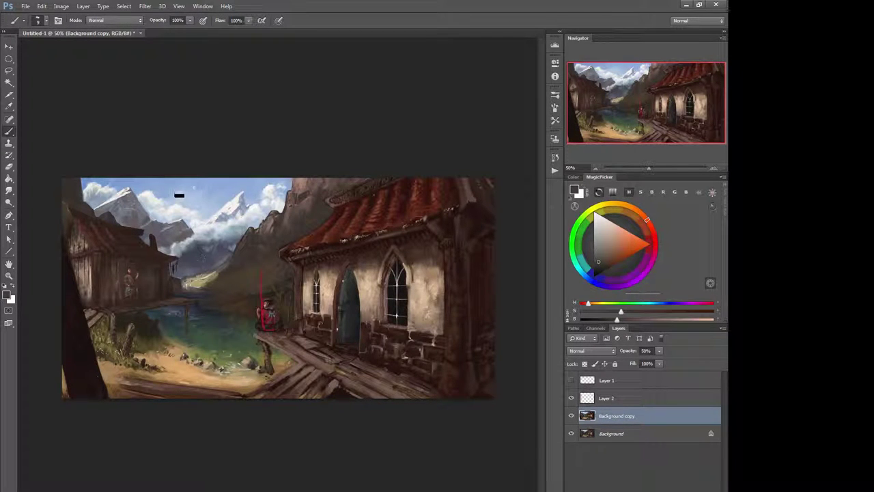
click(586, 398)
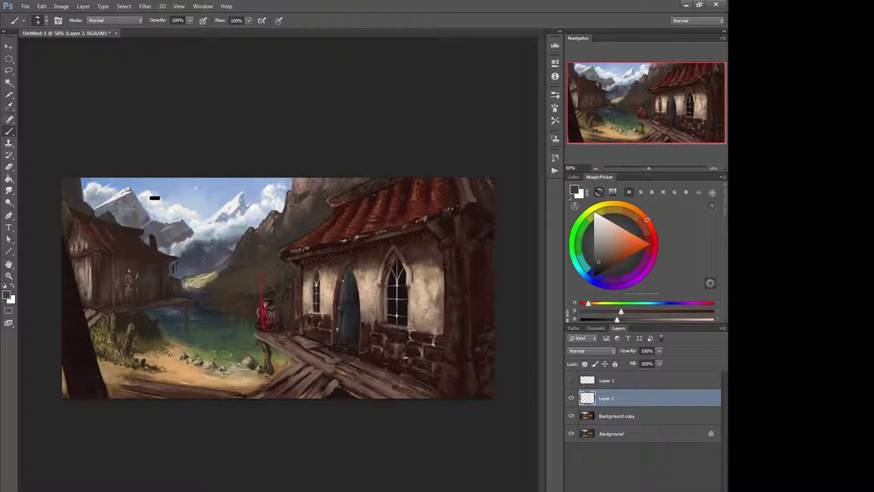
click(656, 252)
click(642, 247)
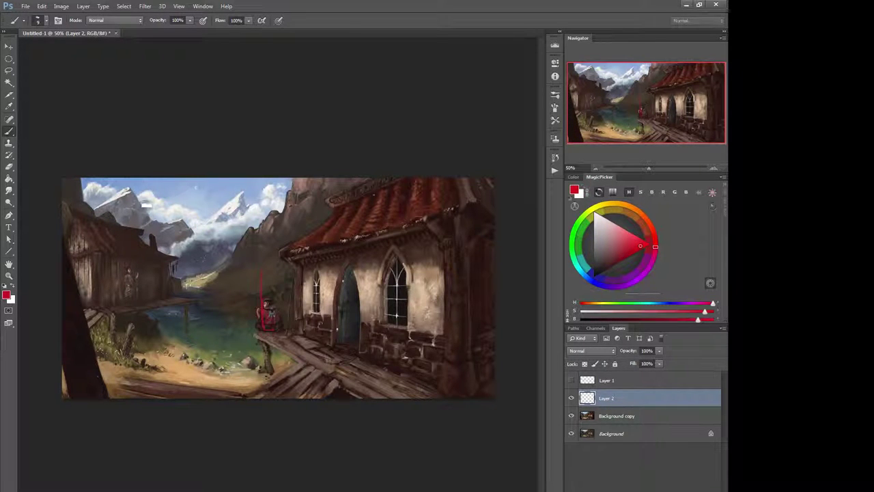
- Draw a red light-direction arrow across the sky, then sample colours from the house and figure
drag(140, 193, 193, 211)
drag(182, 202, 184, 215)
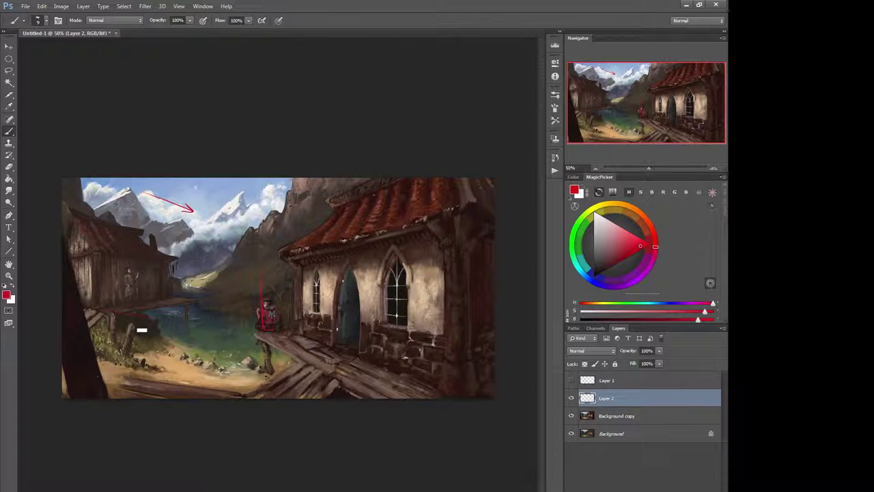
alt+click(91, 277)
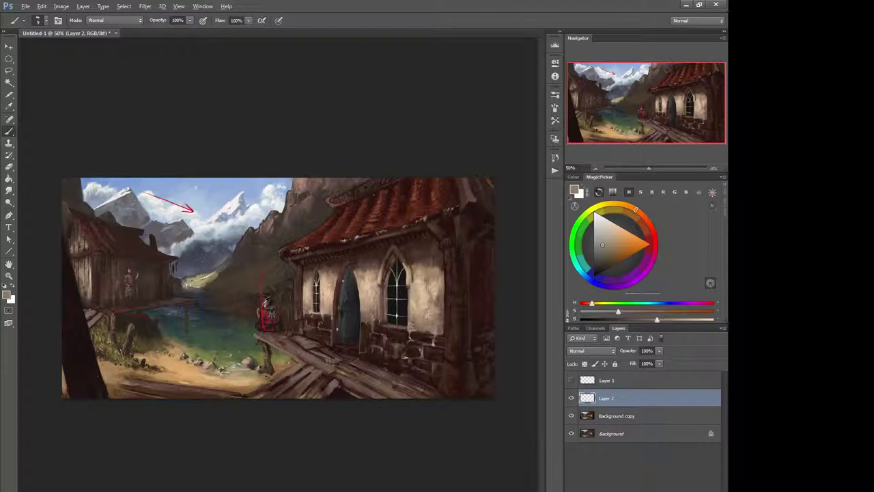
alt+click(268, 302)
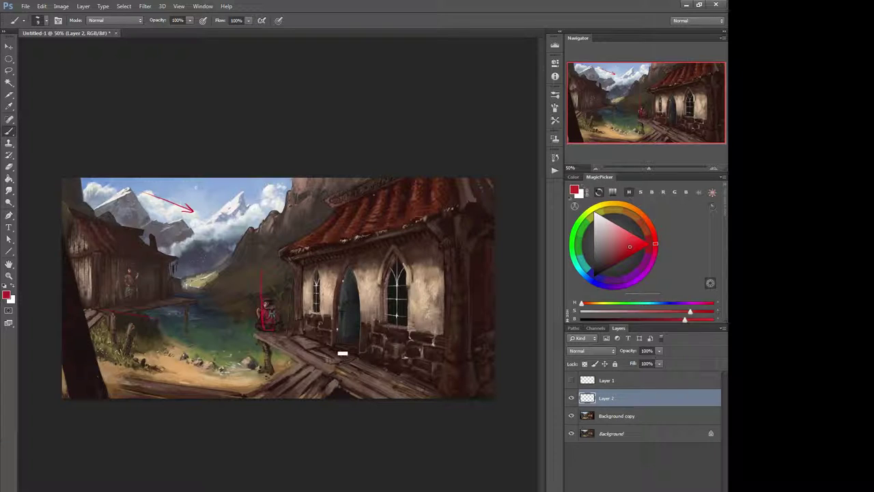